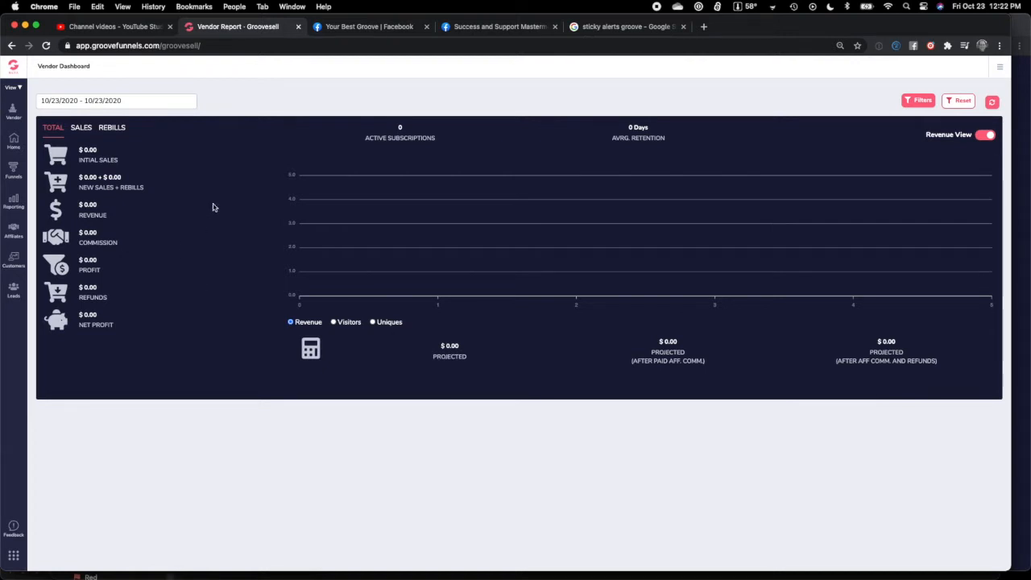
Open the list of product funnels in GrooveSell.
left_click(13, 66)
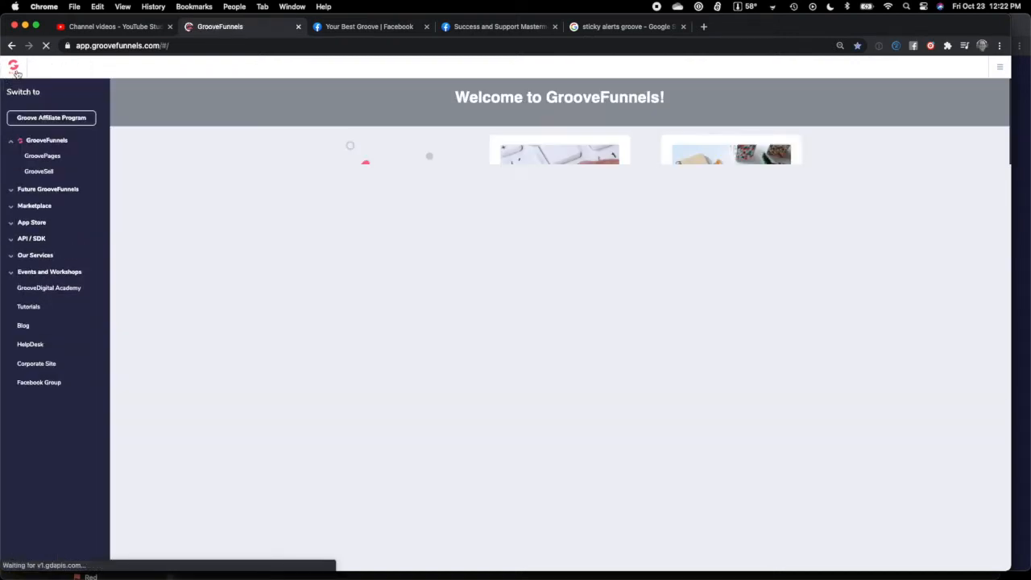
left_click(38, 171)
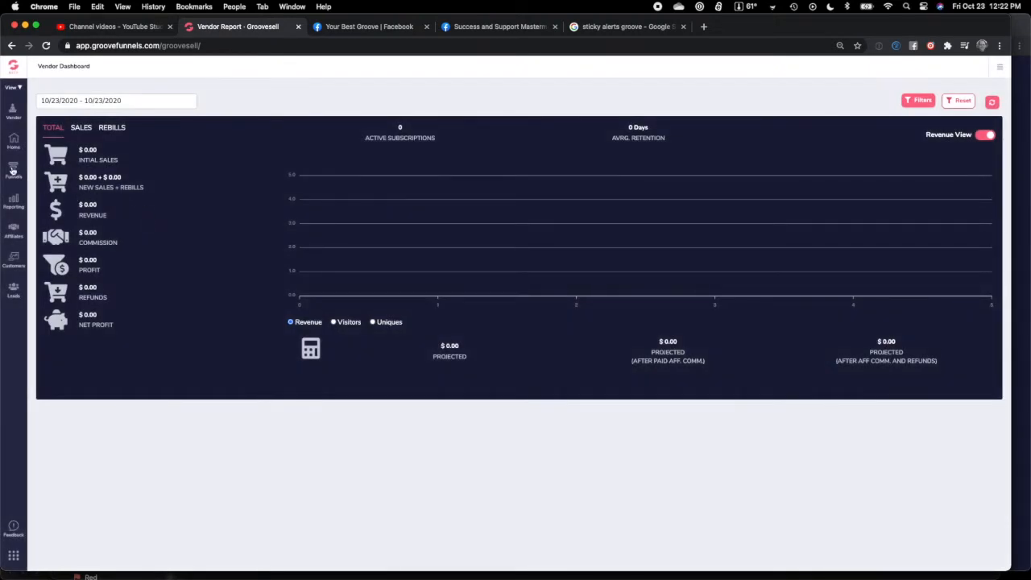
left_click(12, 170)
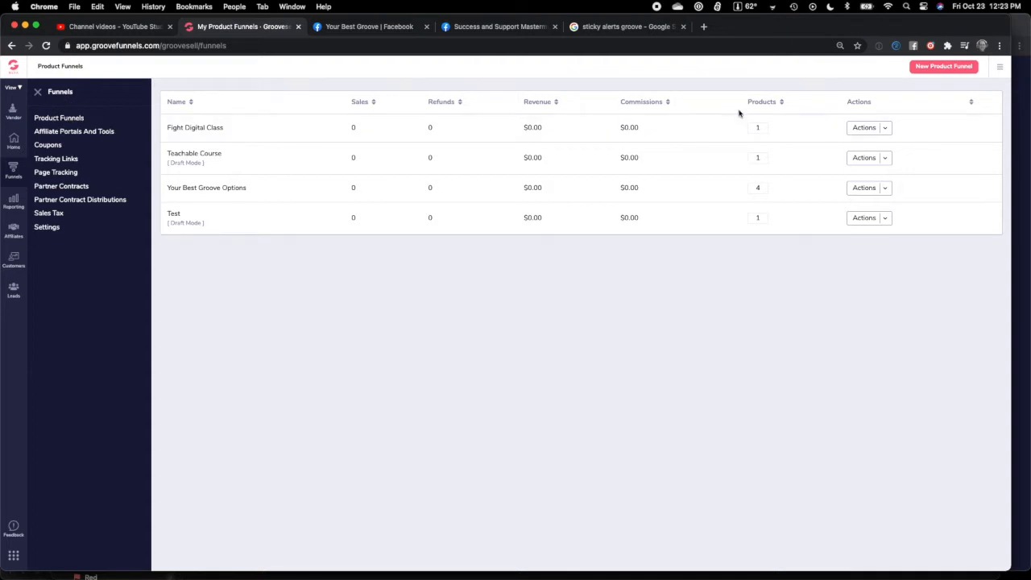
Create a product funnel named Your Best Groove Success Club, internal name Membership to Your Best Groove Success Club, description Monthly Subscription.
left_click(924, 71)
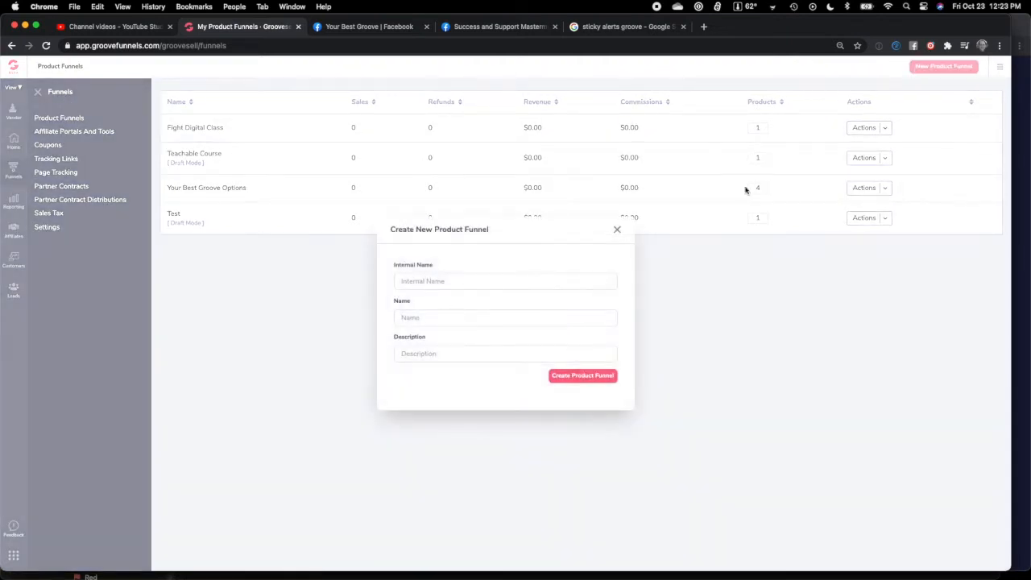
left_click(446, 284)
type("Membership to Your Best Groove Success Club")
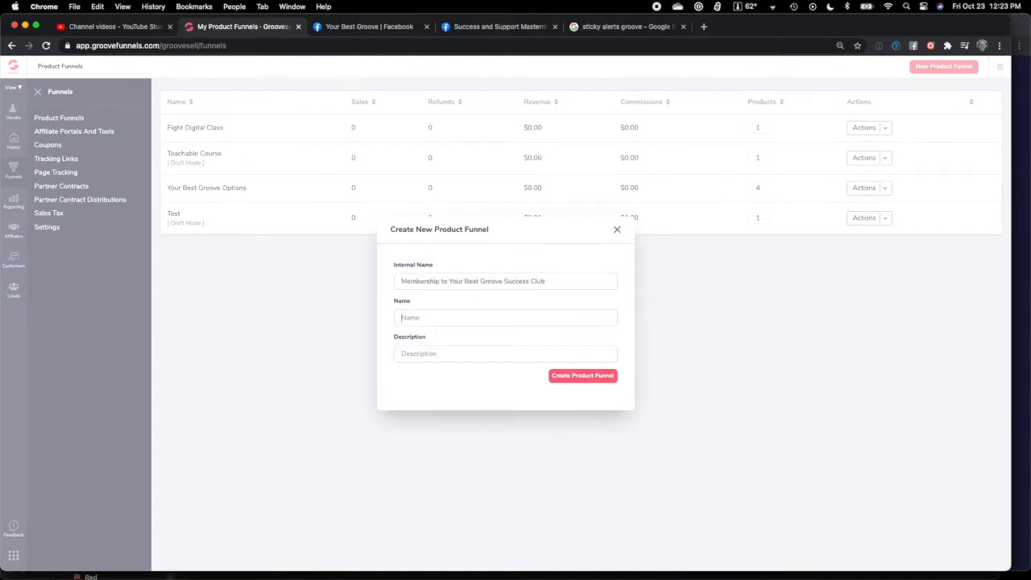
key("Tab")
type("Your Best Groove Success Club")
key("Tab")
type("Monthly Subscription")
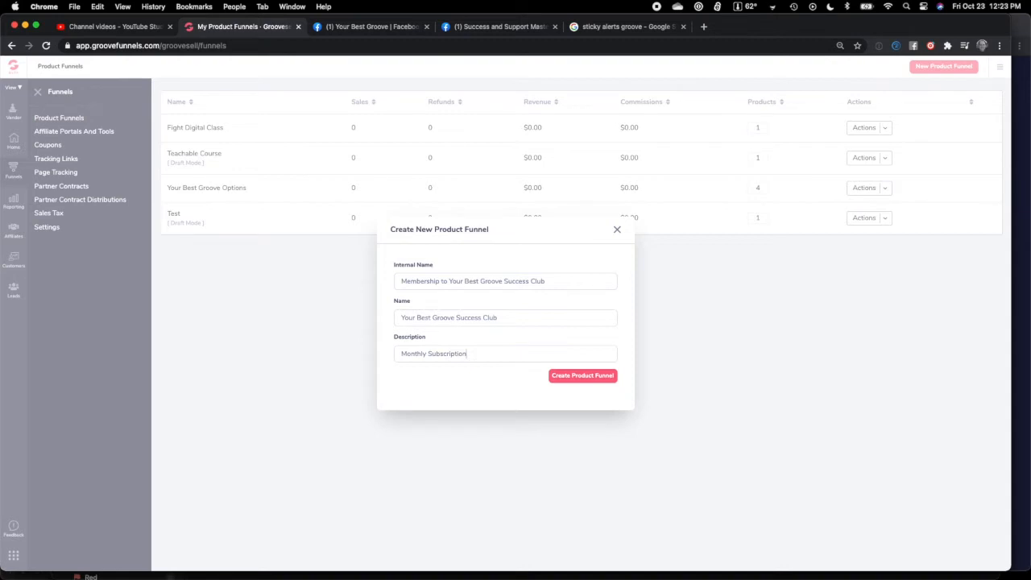
left_click(573, 377)
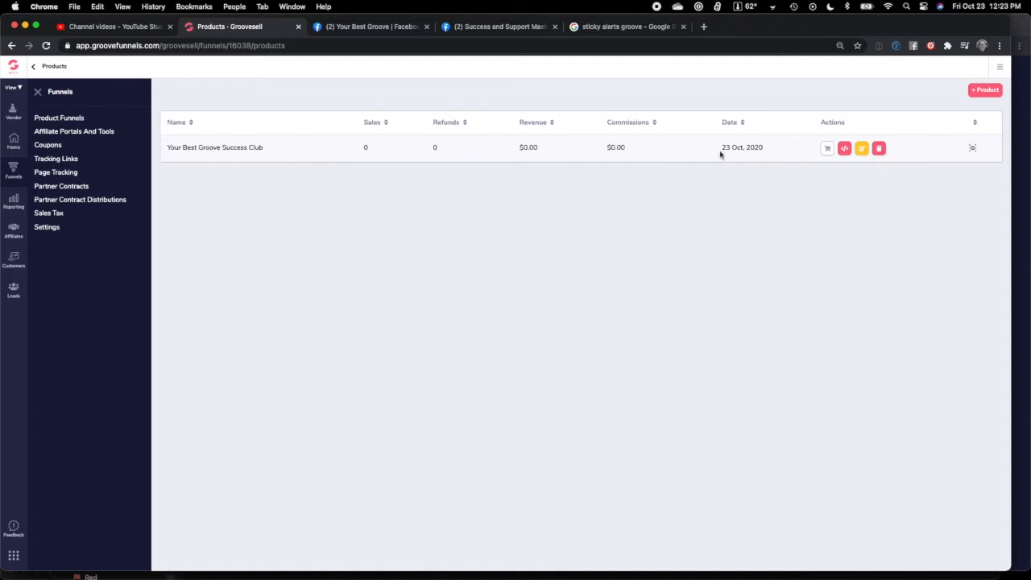
Edit the Your Best Groove Success Club product, set its internal name to YBGSC and save the product info.
left_click(862, 150)
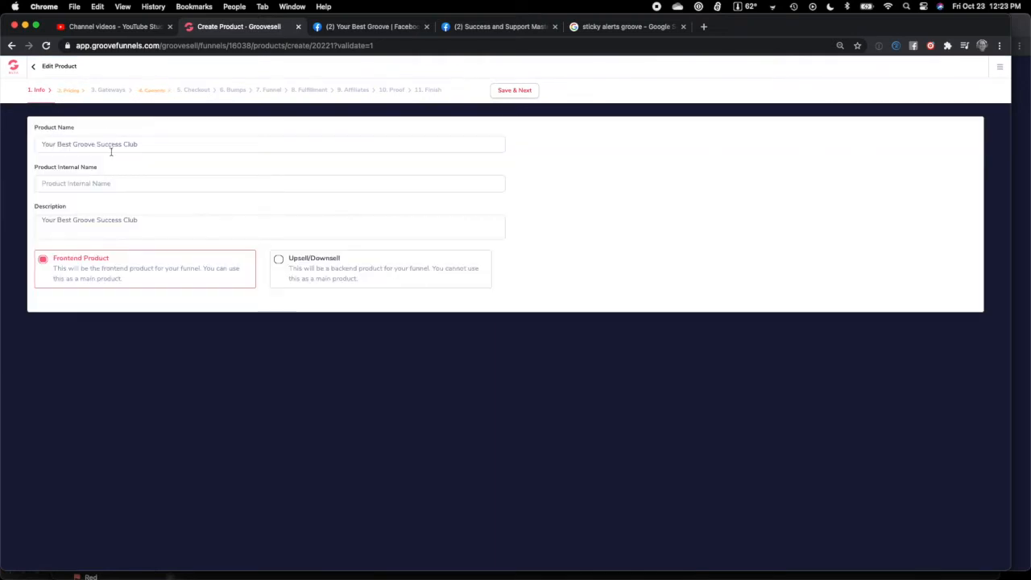
left_click(55, 183)
type("YBGSC")
left_click(518, 94)
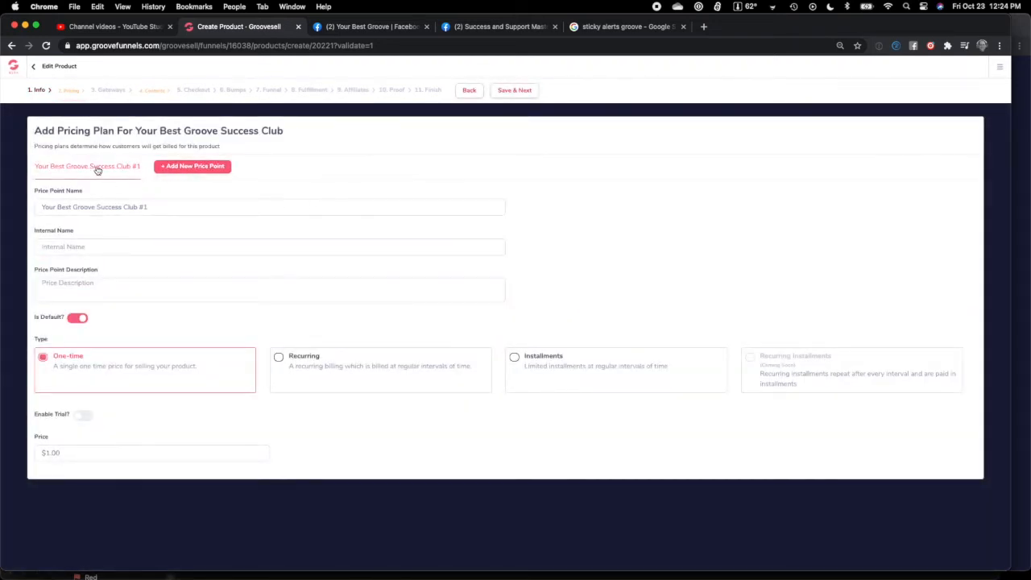
Name the price point Monthly Subscription, with internal name Monthly Sub and description Monthly Subscription.
triple_click(139, 207)
type("Monthly Scu")
type("scription")
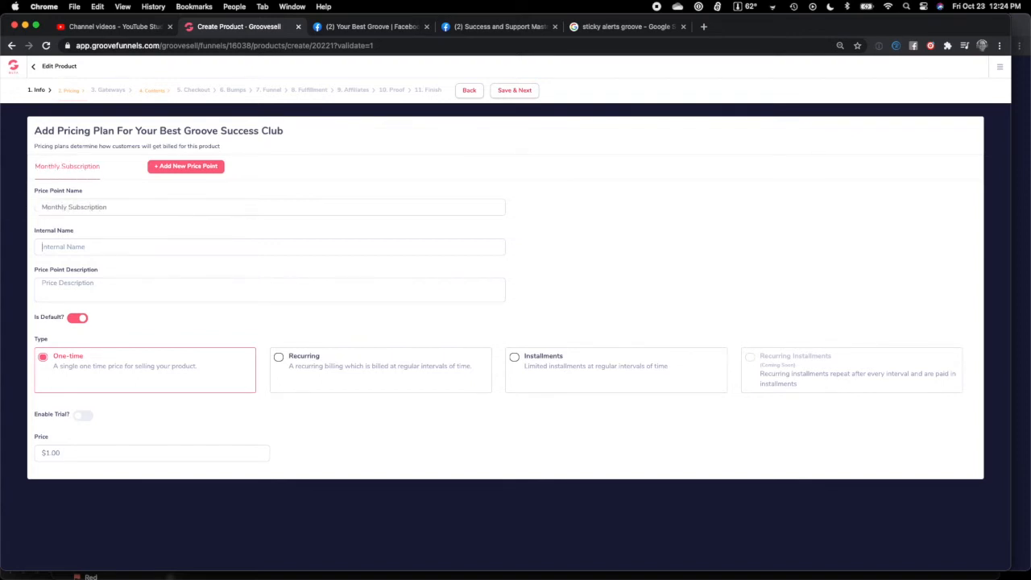
type("Month")
type("ly Sub")
type("Monthly Subscription")
key("Tab")
Make the price point recurring at $29.00 with a Monthly interval and save the pricing plan.
left_click(45, 356)
left_click(278, 360)
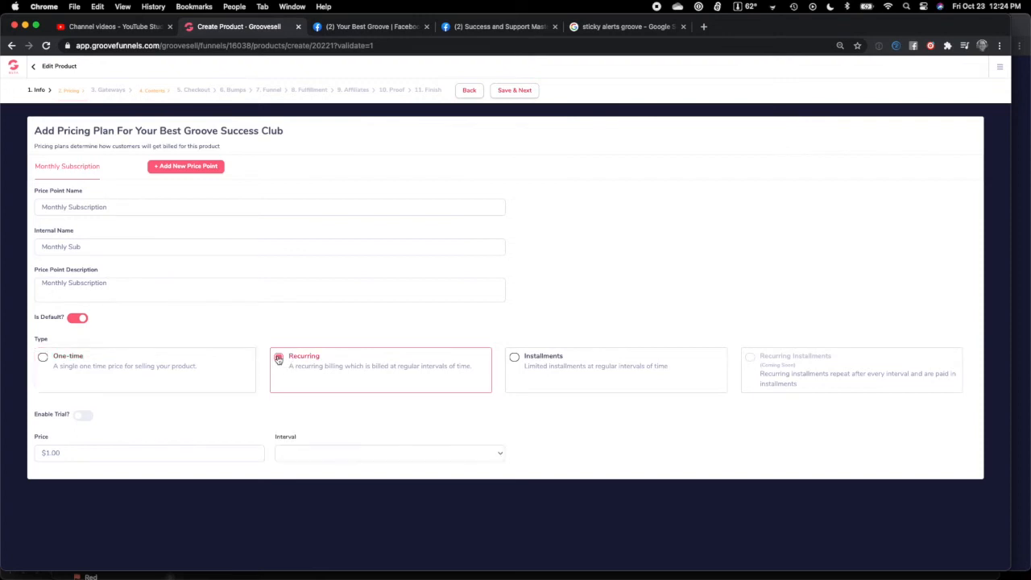
left_click(144, 453)
type("29")
left_click(307, 455)
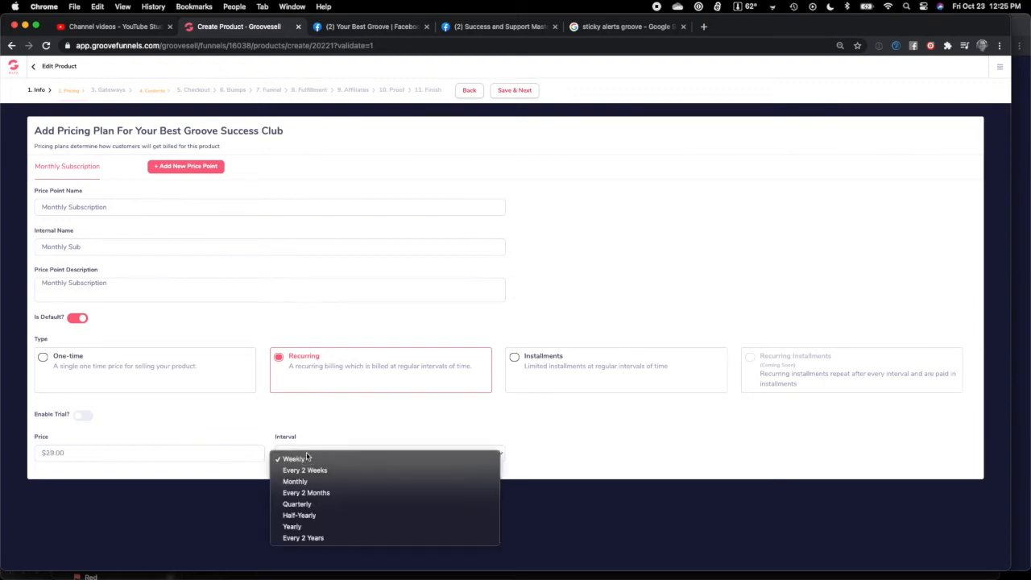
left_click(307, 481)
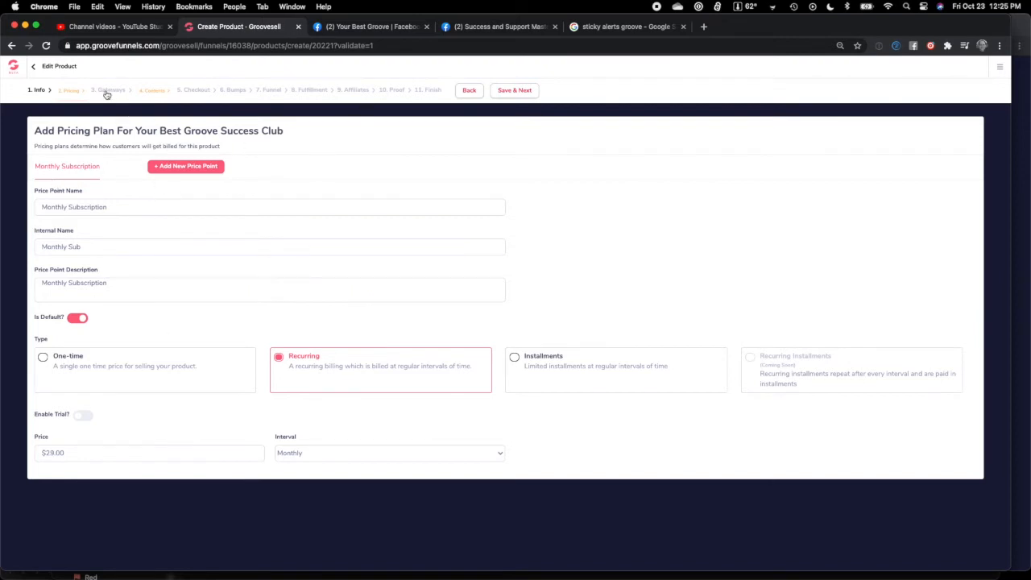
left_click(515, 91)
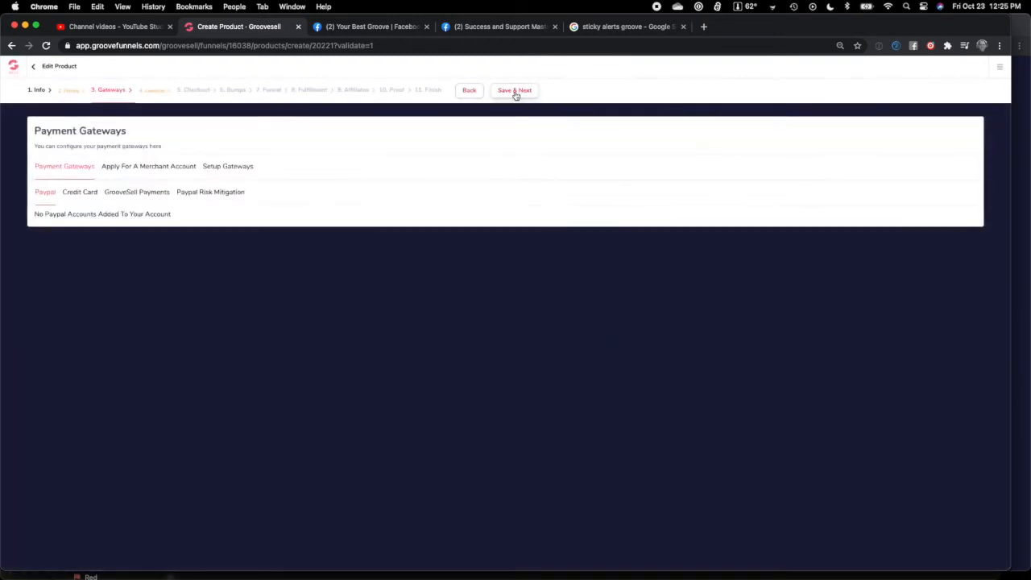
Add Stripe as the credit card gateway with a value of 100 and save the payment gateways.
left_click(86, 193)
left_click(936, 216)
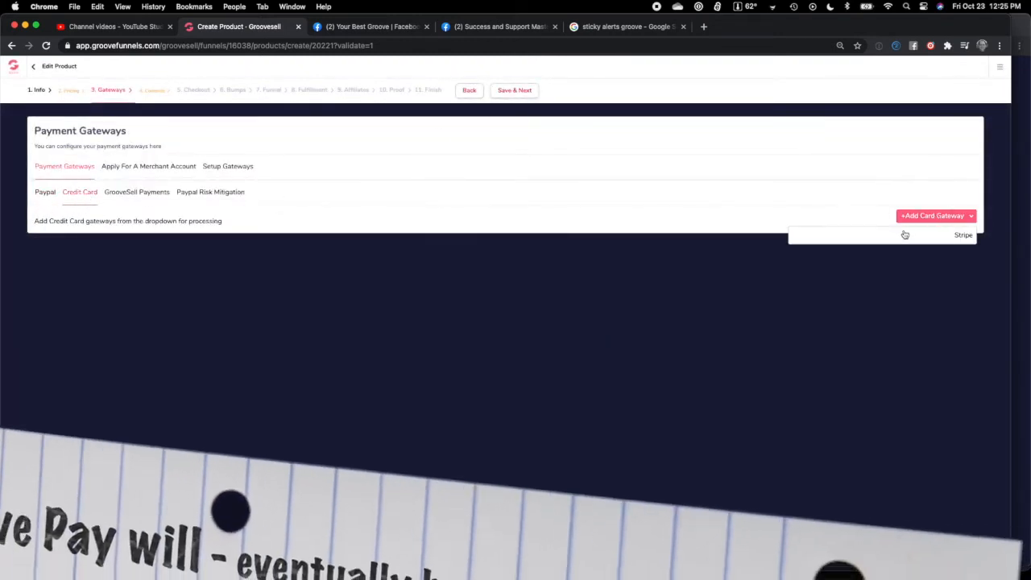
left_click(962, 236)
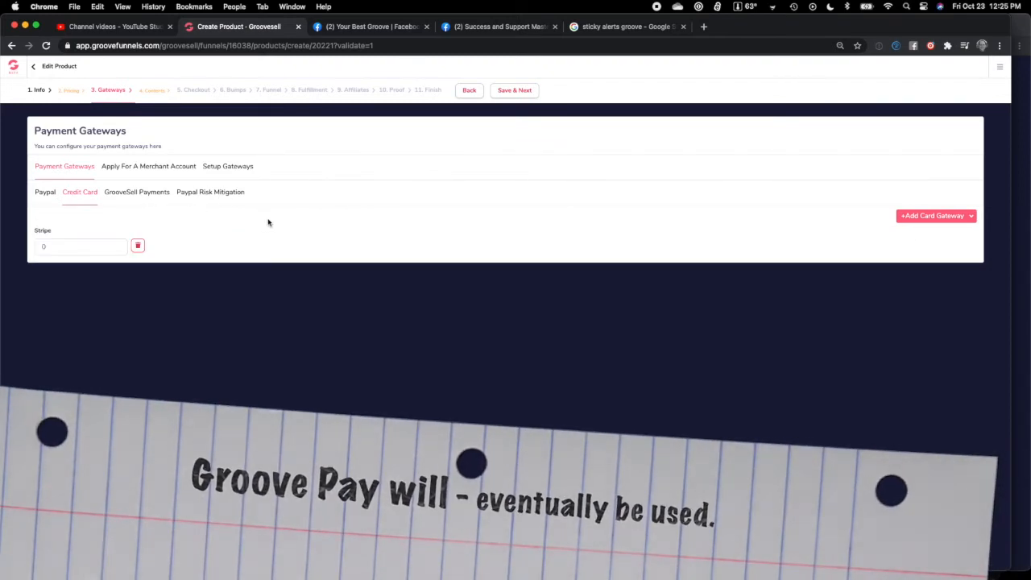
left_click(58, 247)
type("100")
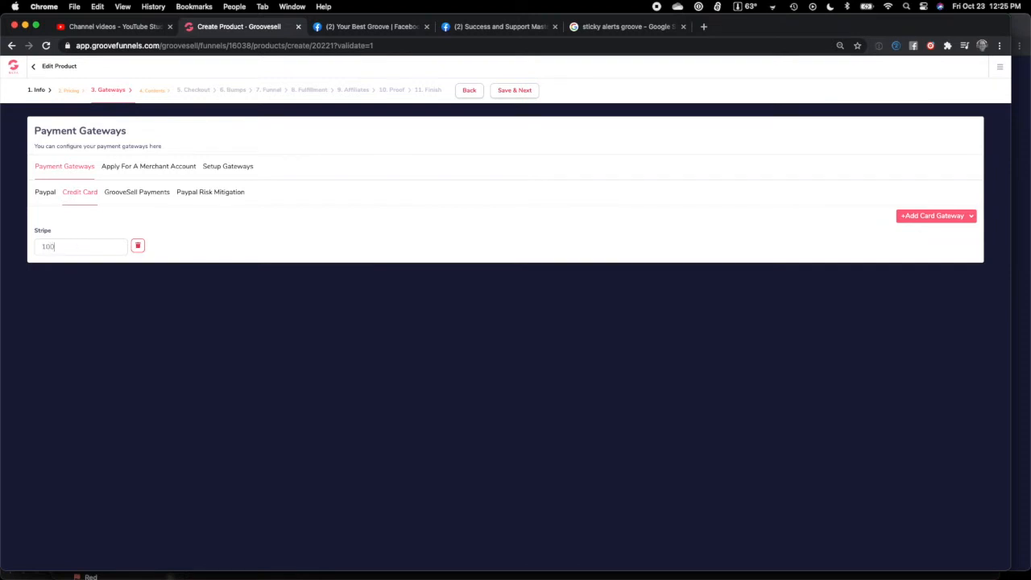
left_click(510, 93)
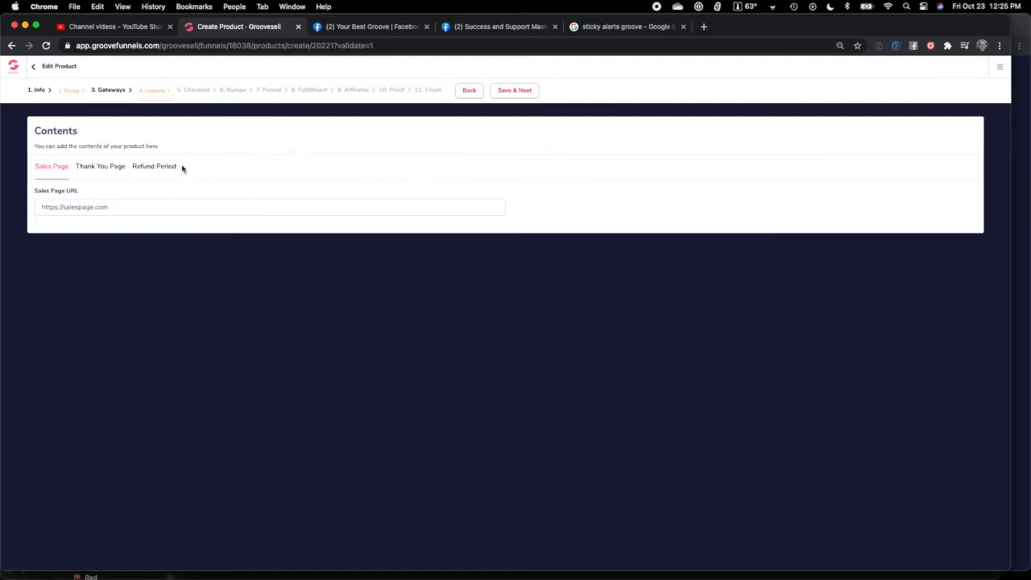
left_click_drag(166, 208, 18, 201)
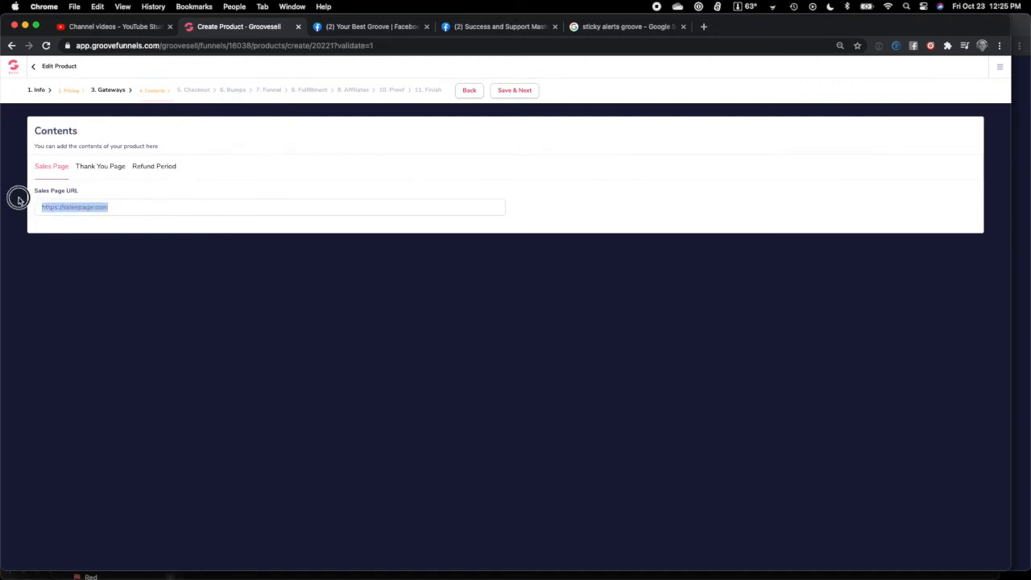
type("https://yourbestgoove.com/")
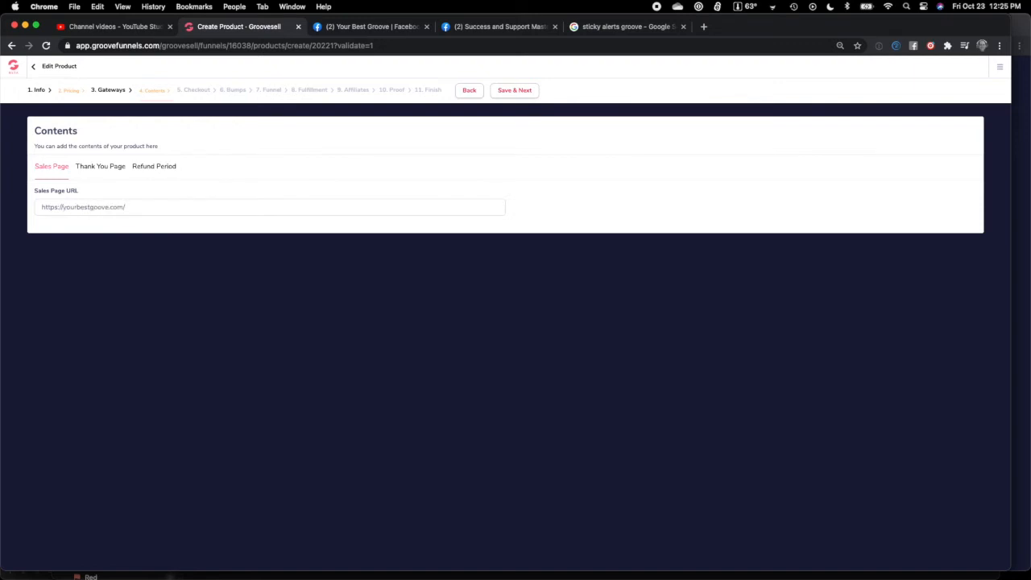
type("YBGM")
type("ONTH")
left_click(101, 169)
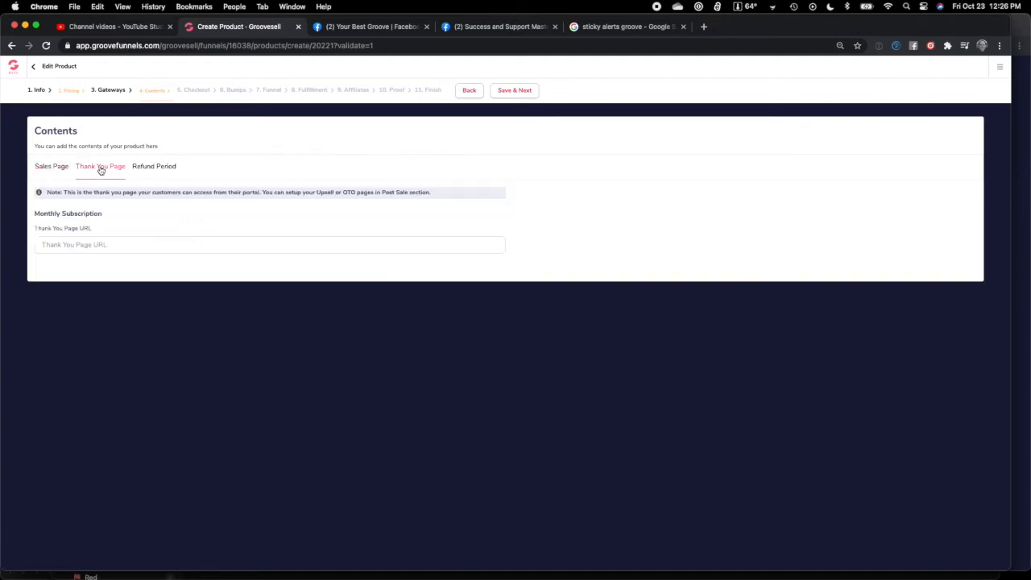
left_click(78, 247)
type("h")
type("ttps://yourbestgroov")
type("e.com/YBGthanks")
Set the refund period to 30 and save the product contents.
left_click(159, 169)
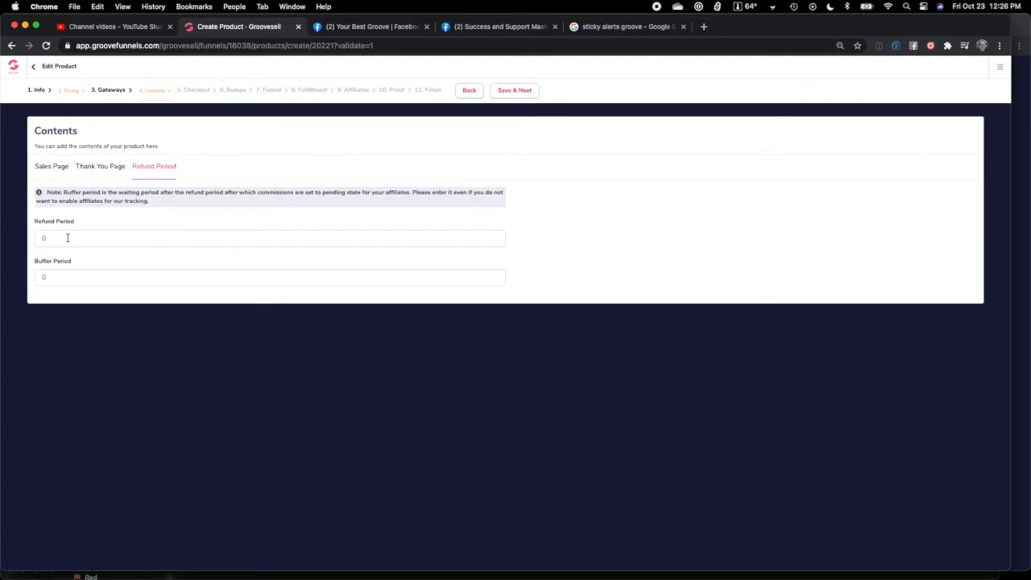
key("BackSpace")
type("30")
left_click(63, 277)
left_click(515, 91)
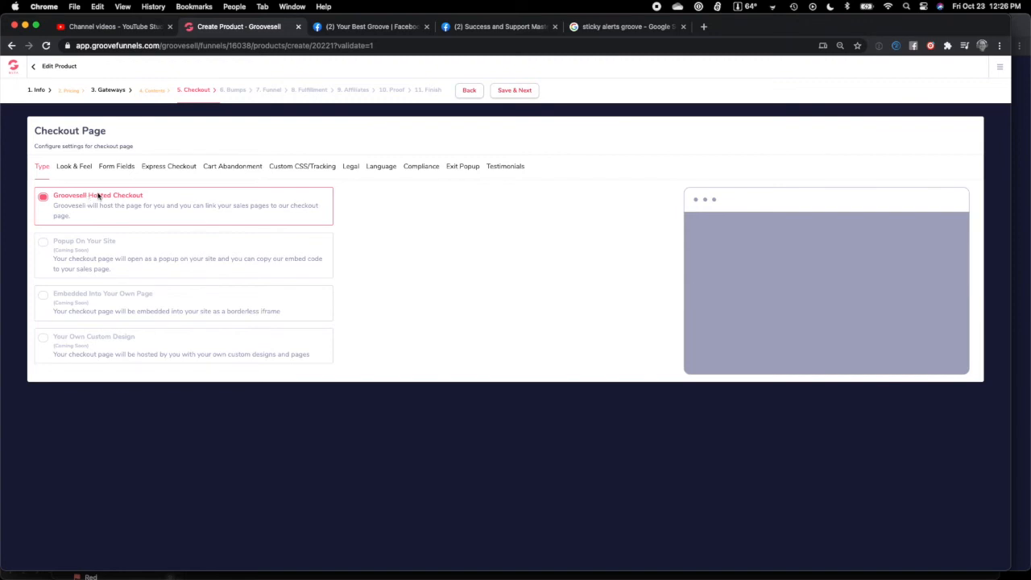
Apply the Blue Sidebar template to the checkout page and use the SUPPORT laptop picture from the image library as product image.
left_click(81, 169)
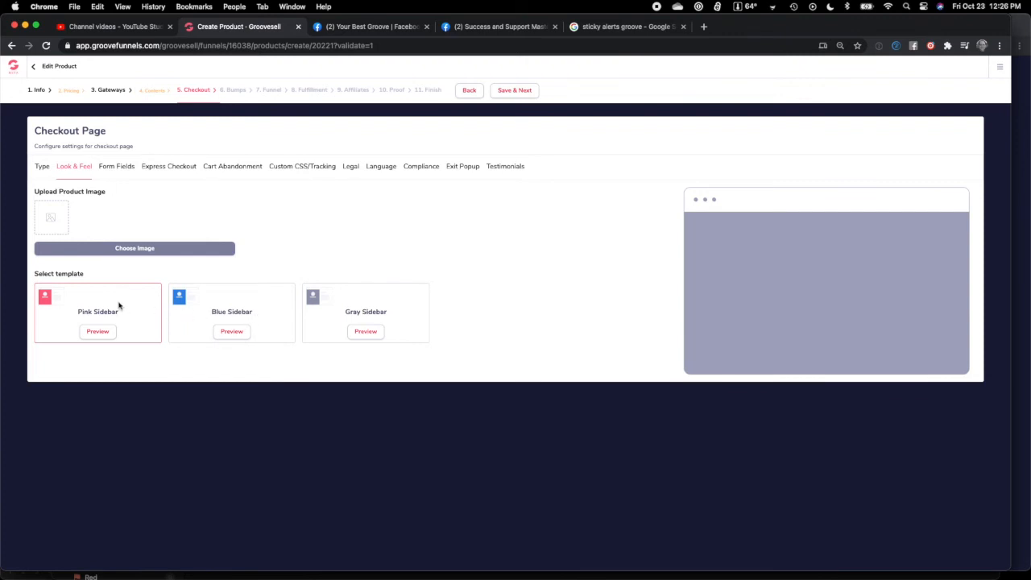
left_click(244, 315)
left_click(368, 314)
left_click(250, 307)
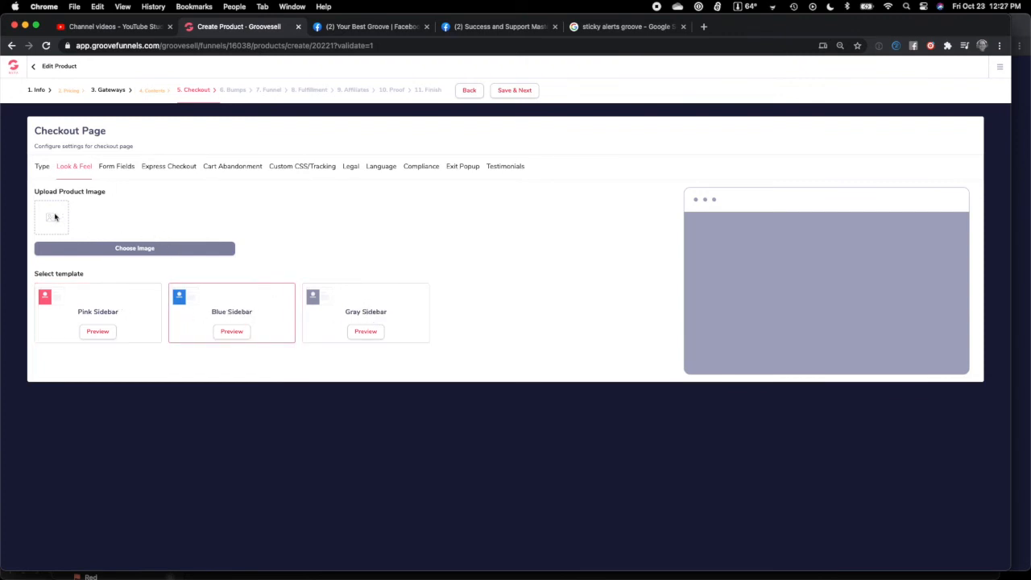
left_click(100, 247)
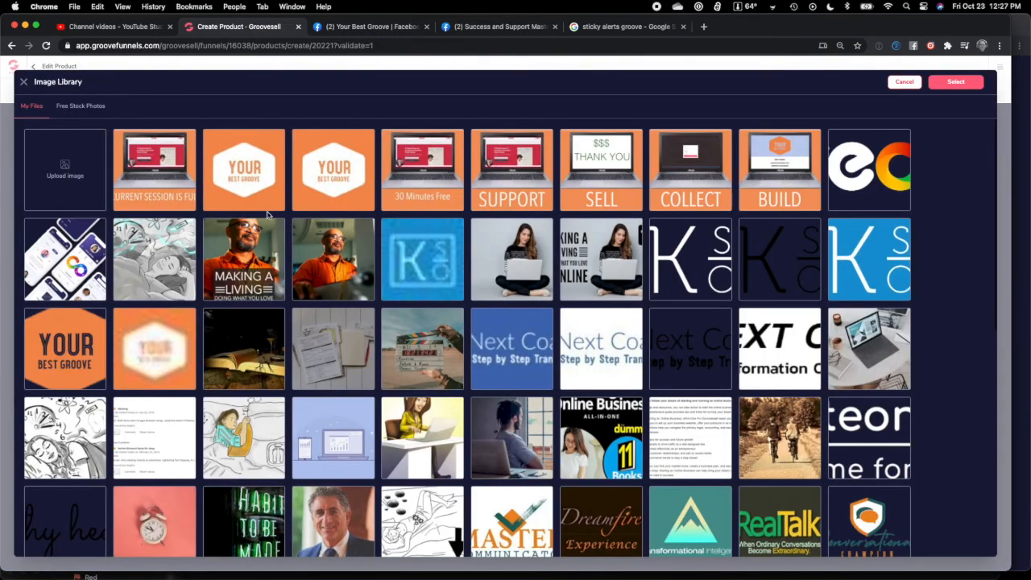
left_click(490, 184)
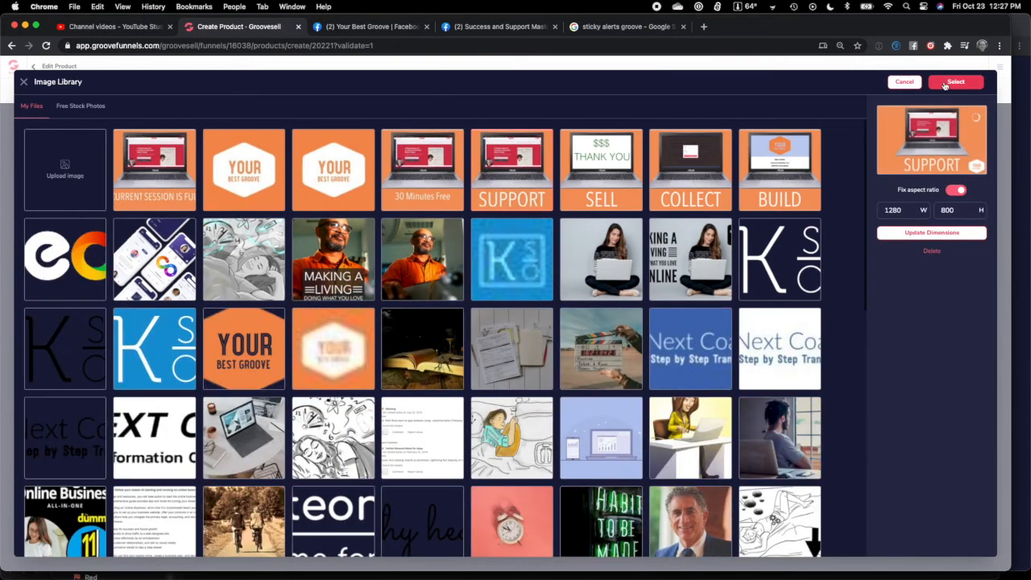
left_click(956, 81)
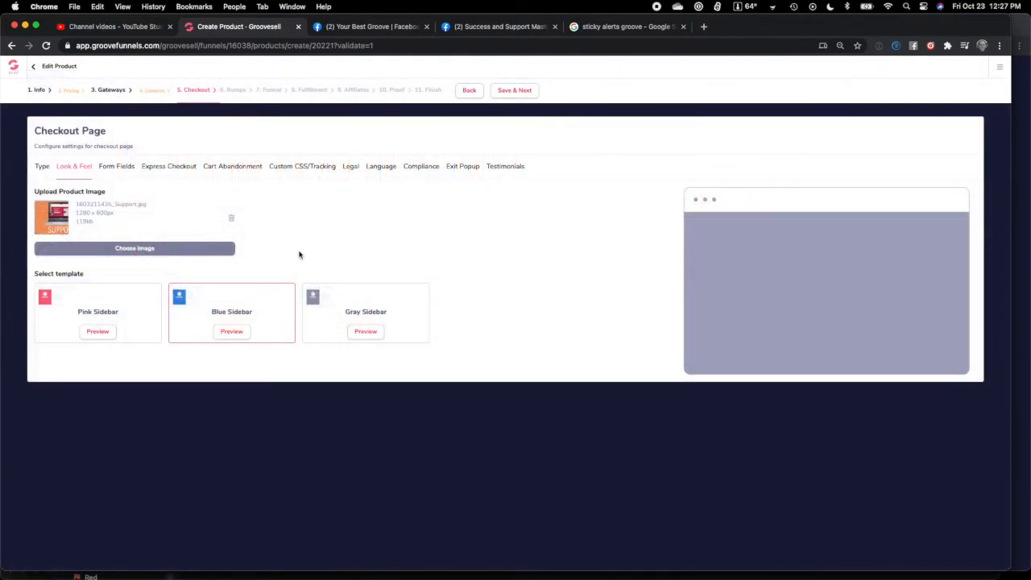
Exclude the Company field from the checkout form and select the full checkout experience without 1-click upsells.
left_click(120, 168)
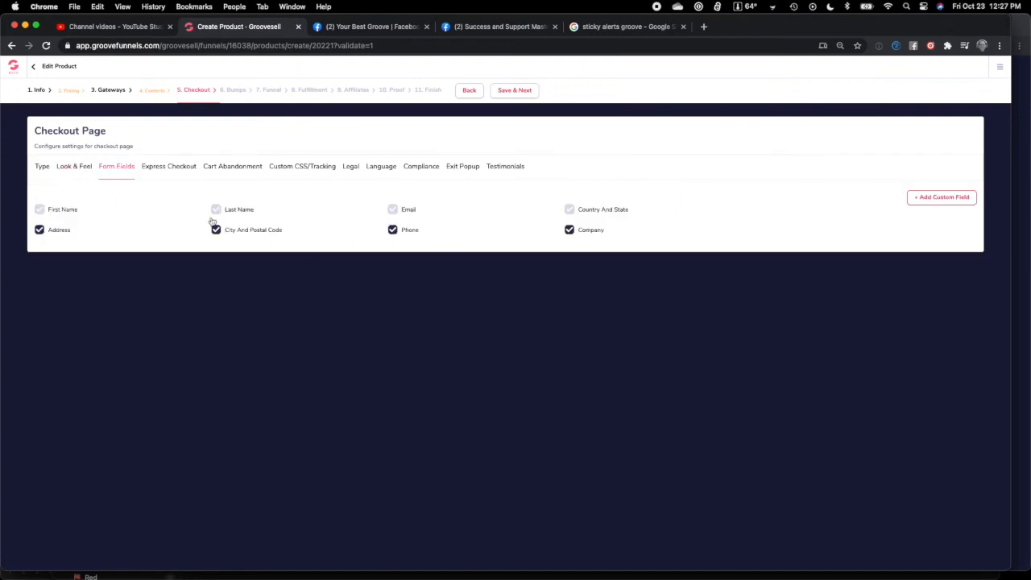
left_click(570, 231)
left_click(168, 167)
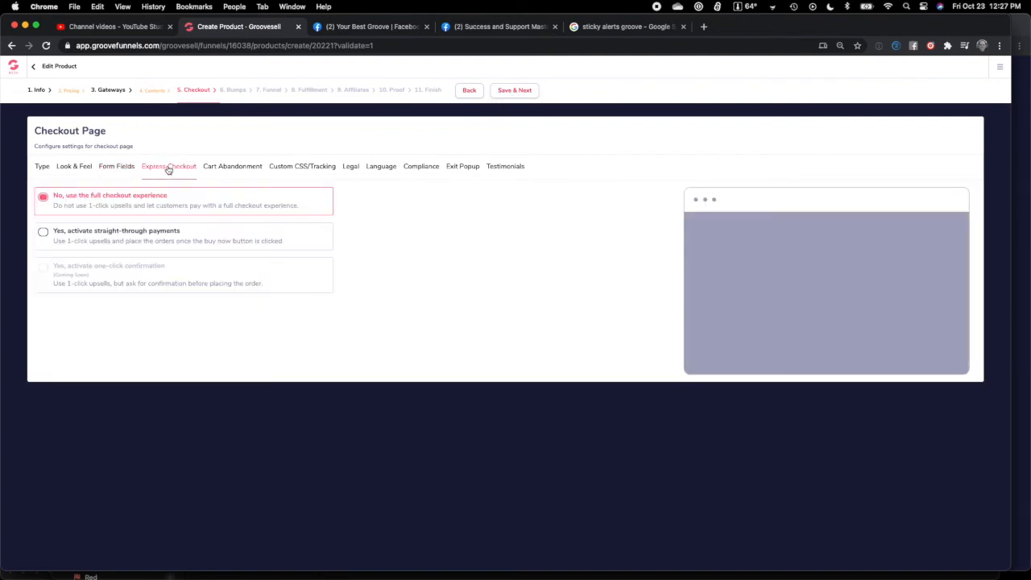
left_click(88, 231)
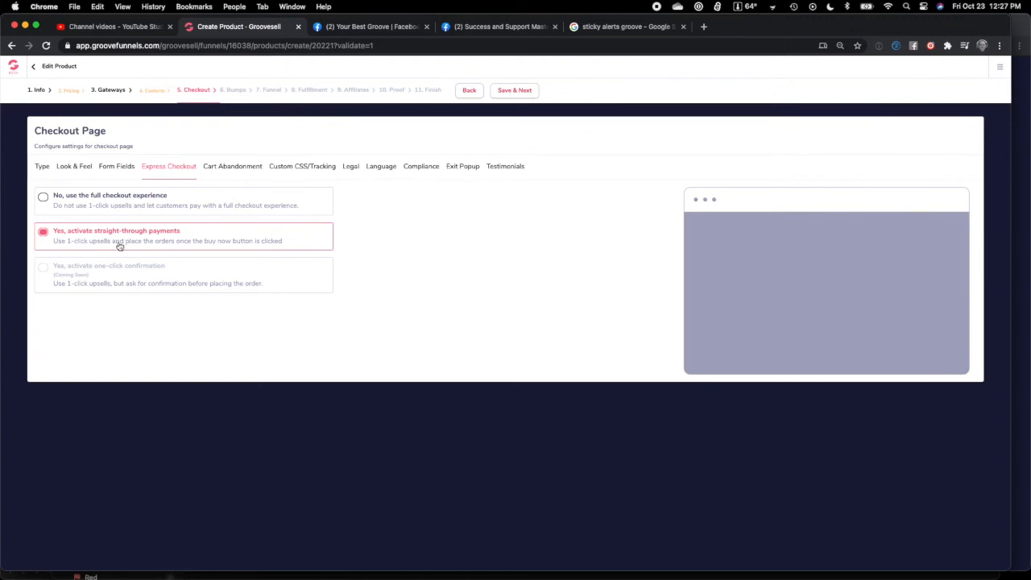
left_click(94, 207)
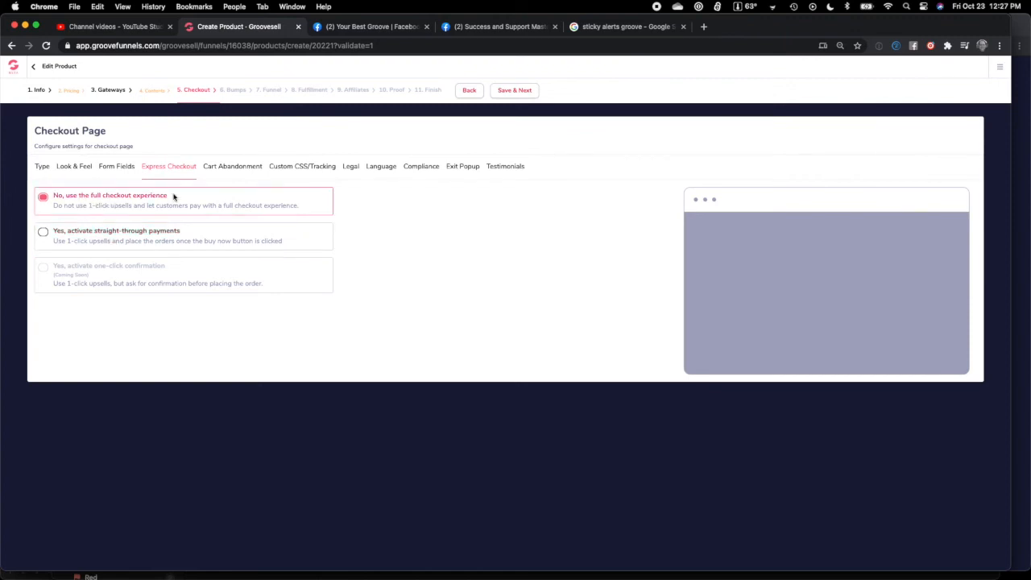
Review the cart abandonment and custom CSS/tracking settings, and save the checkout page configuration.
left_click(238, 168)
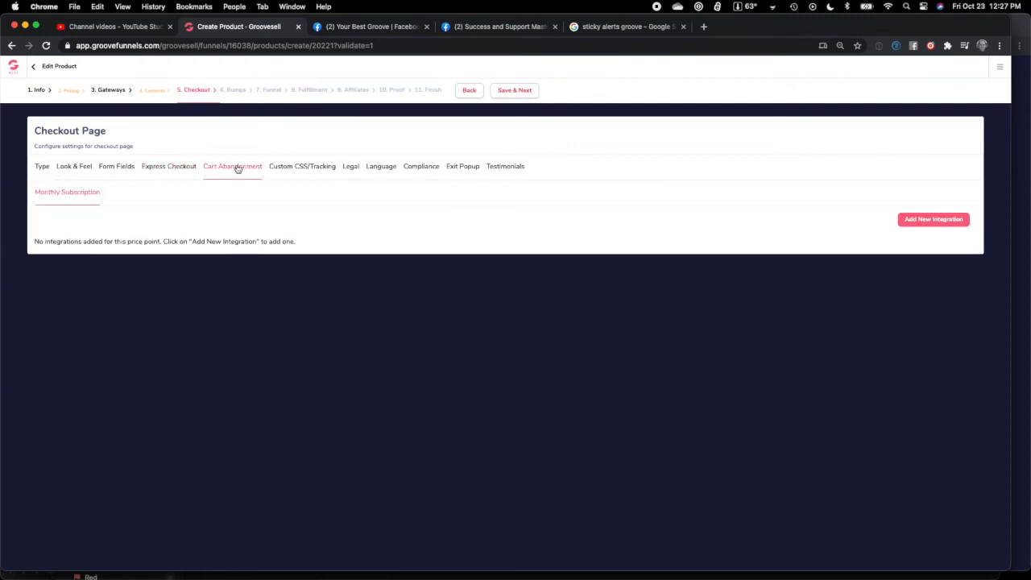
left_click(313, 167)
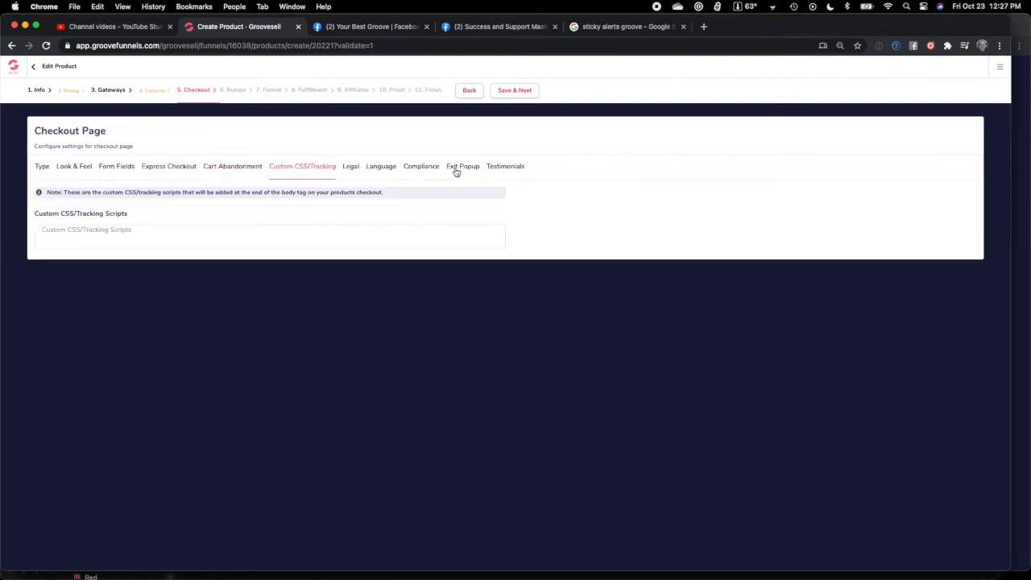
left_click(515, 91)
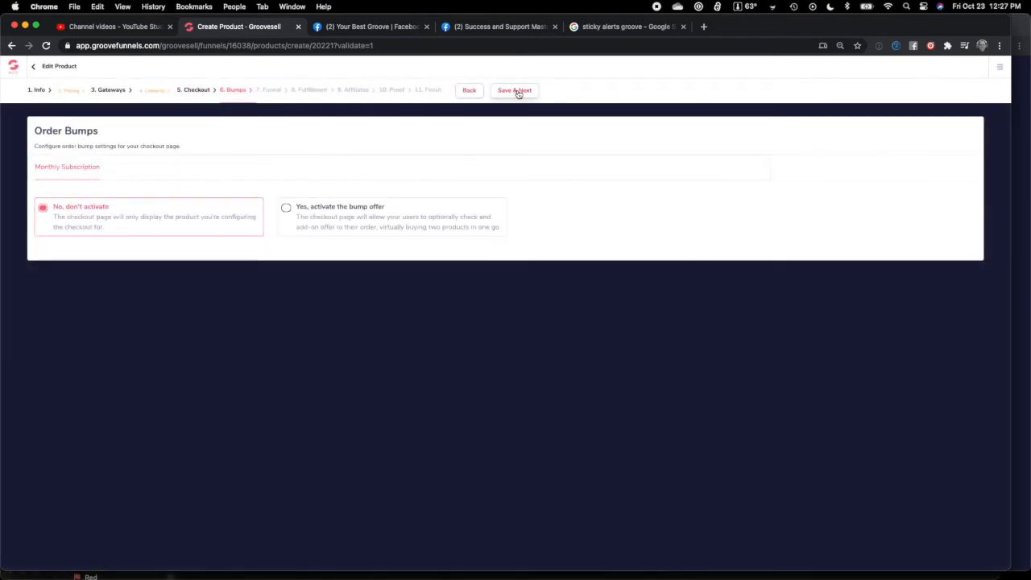
Save the order bumps without a bump offer, and save the funnel page with Thank You Page as the post-transaction type.
left_click(518, 91)
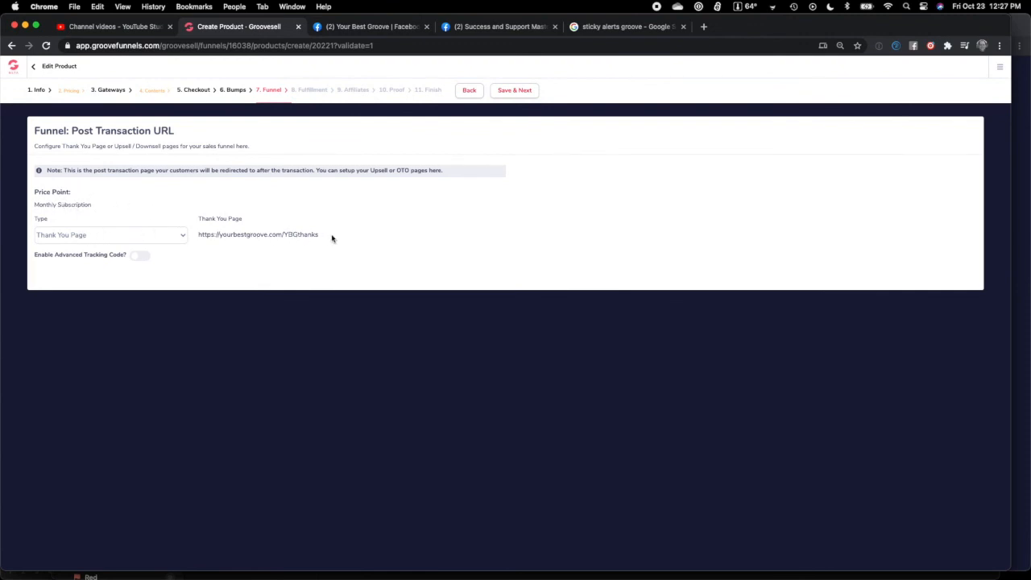
left_click(178, 237)
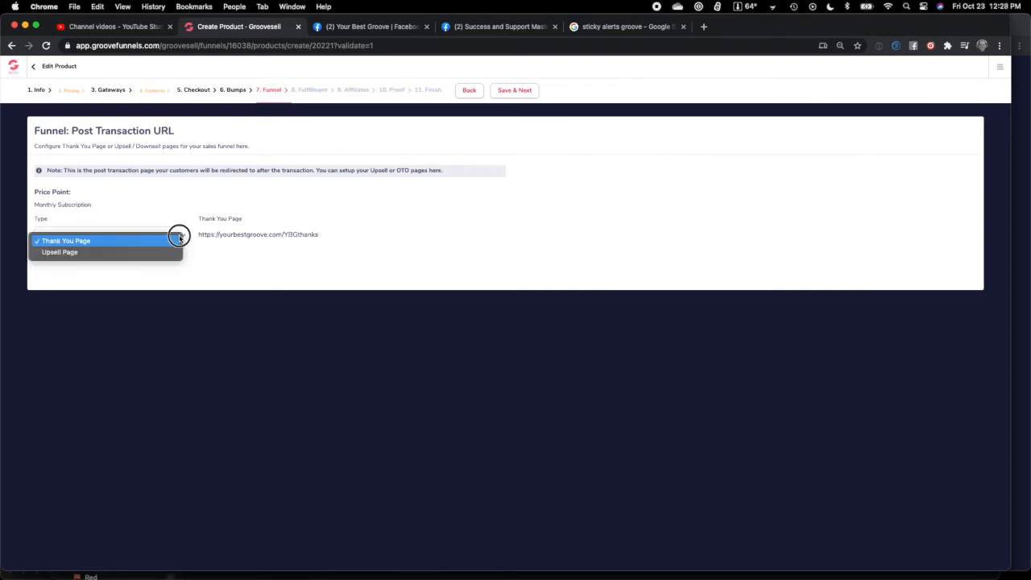
left_click(112, 243)
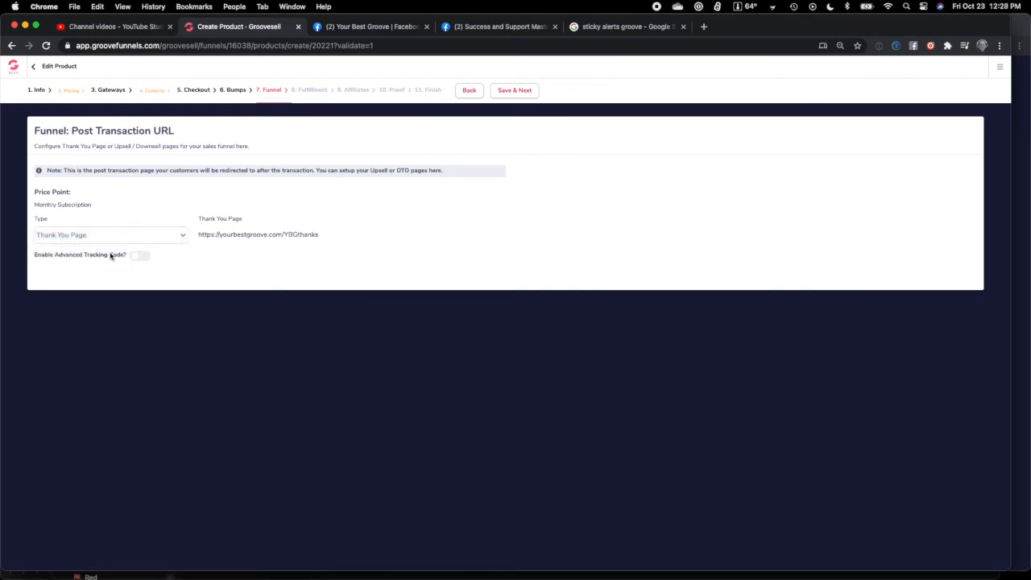
left_click(508, 89)
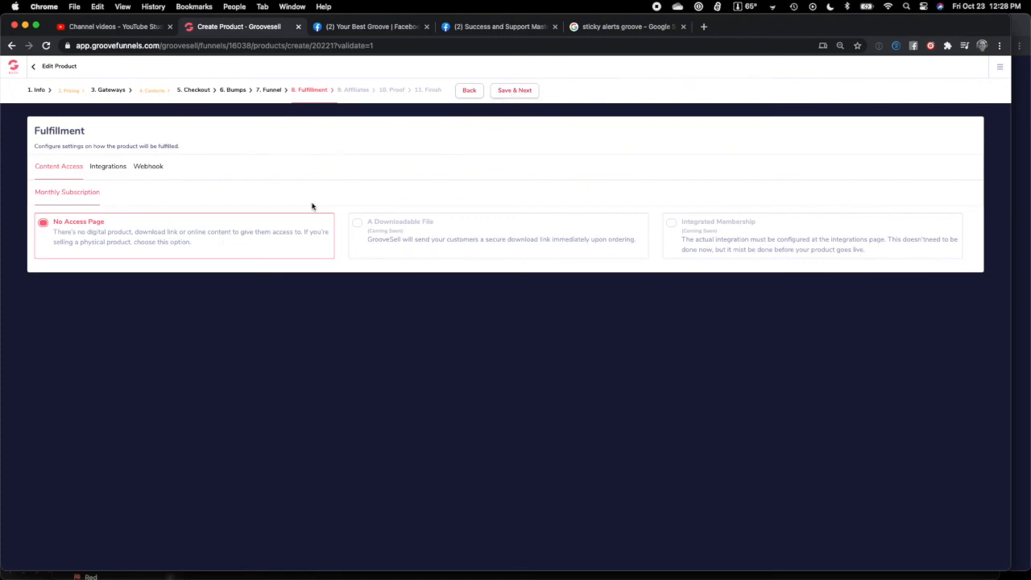
Save the fulfillment settings with No Access Page and the affiliate settings with No Affiliate Program.
left_click(516, 91)
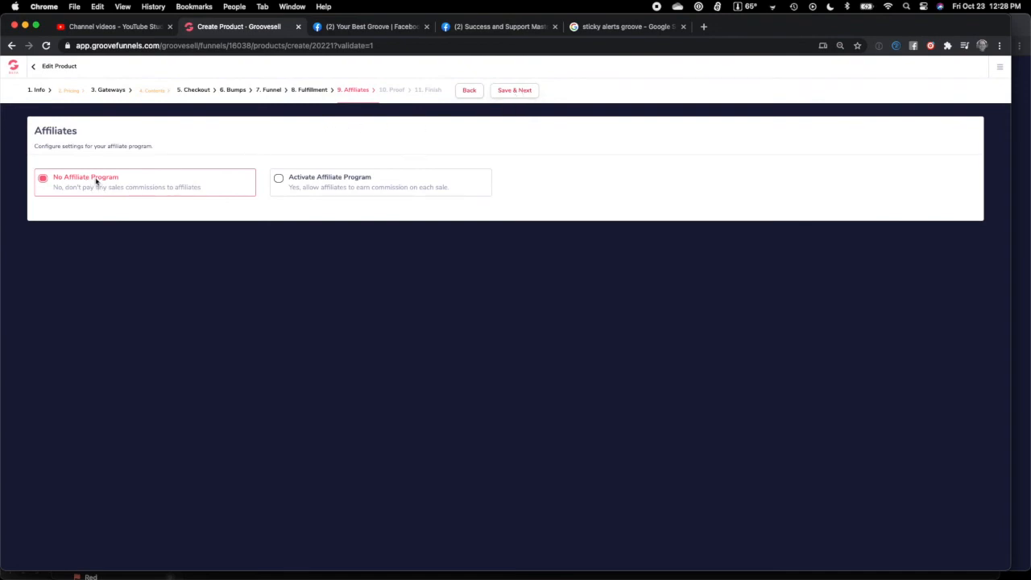
left_click(279, 179)
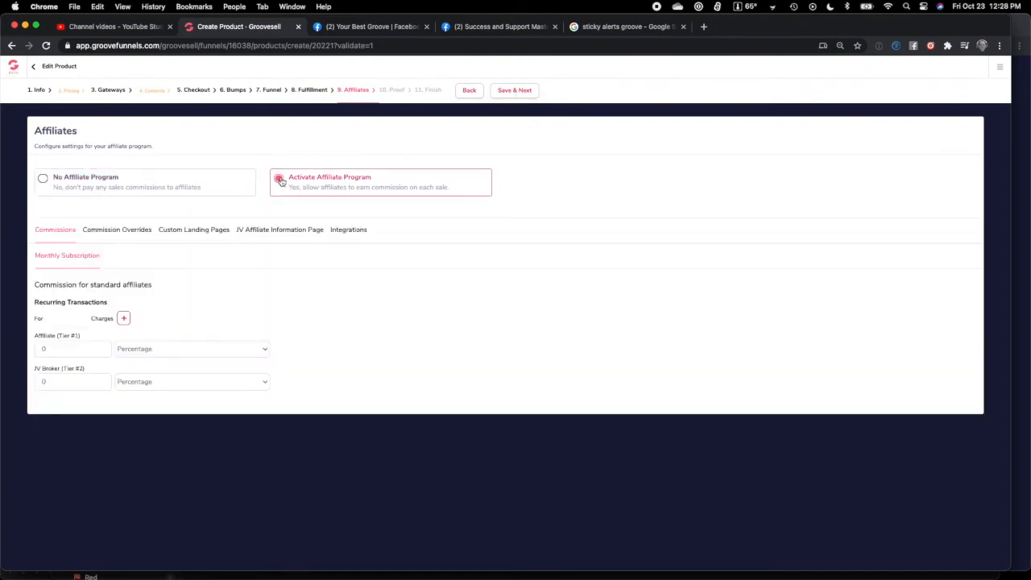
left_click(45, 180)
left_click(523, 92)
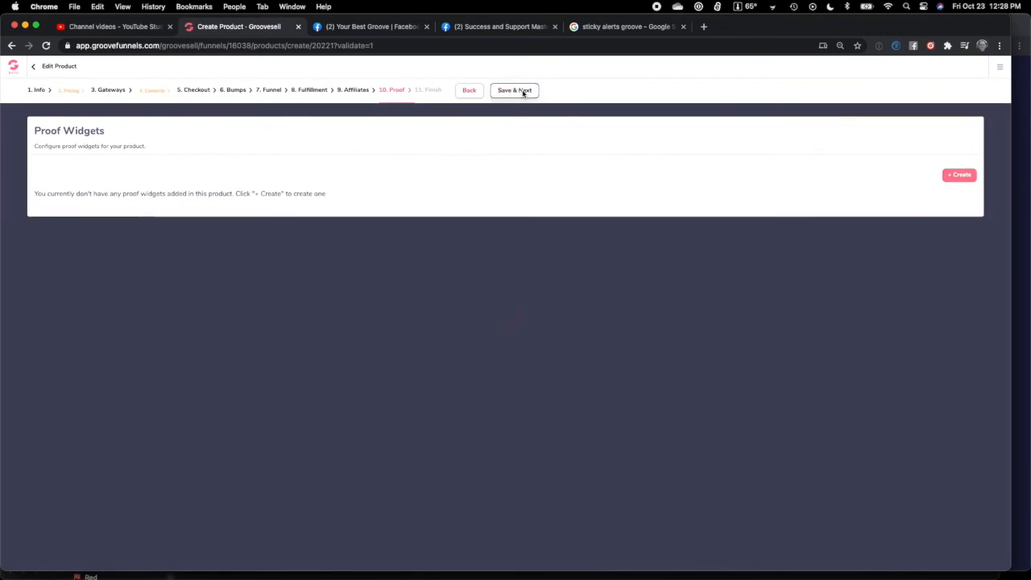
Complete the product setup without any proof widgets, then save and exit to the product list.
left_click(523, 92)
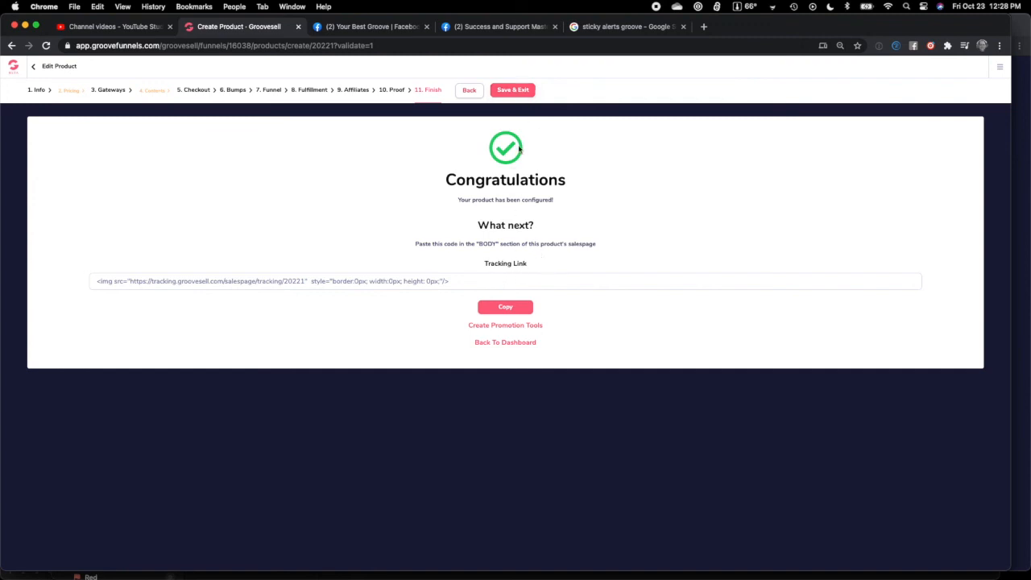
left_click(521, 92)
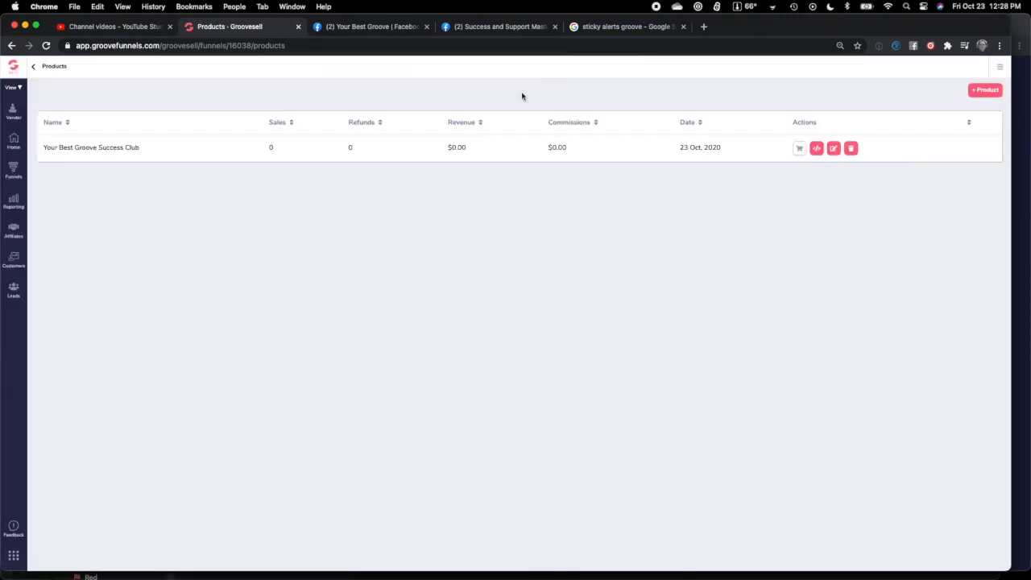
Open the Your Best Groove Success Club product for editing from the product list.
left_click(834, 160)
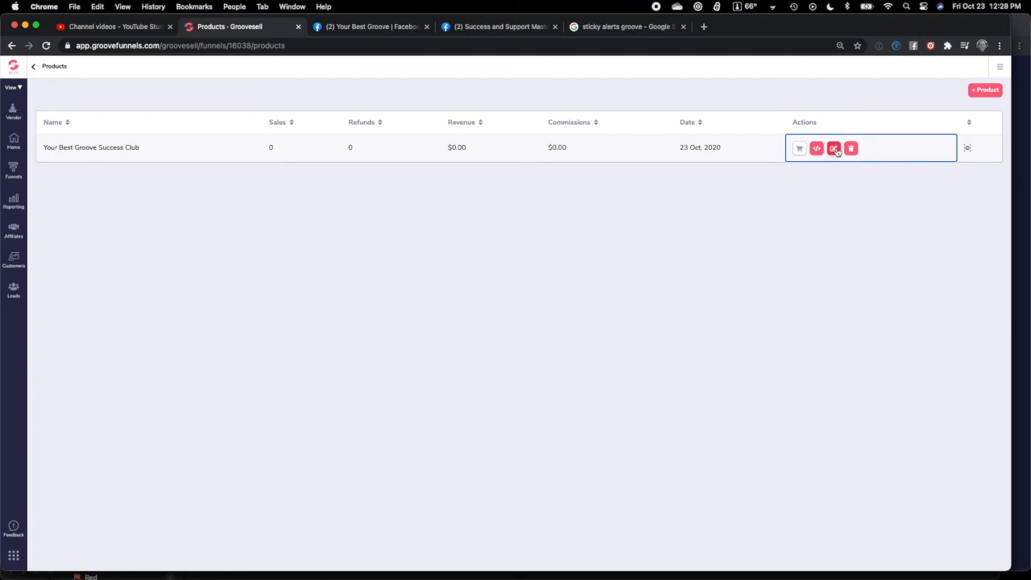
left_click(833, 149)
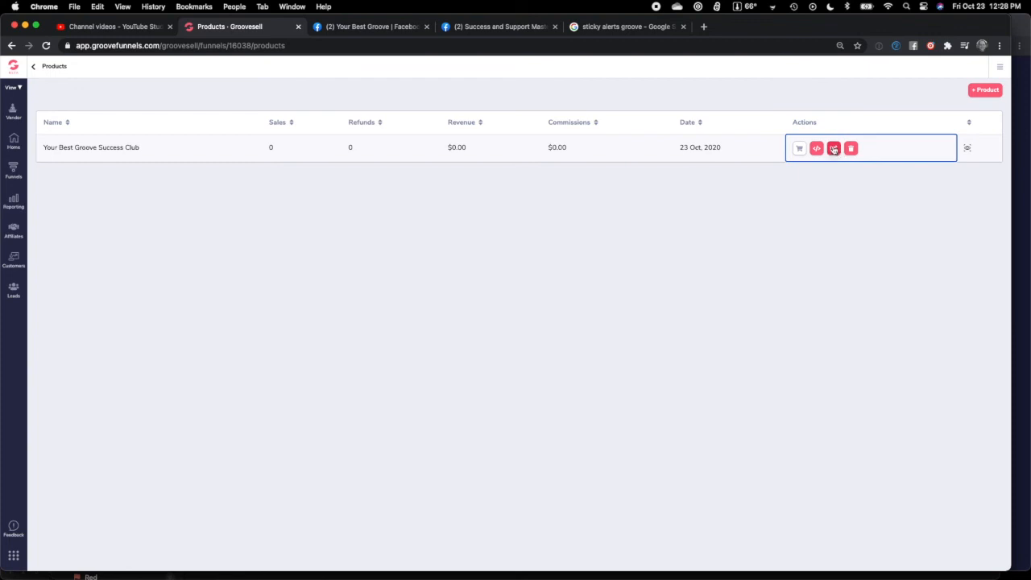